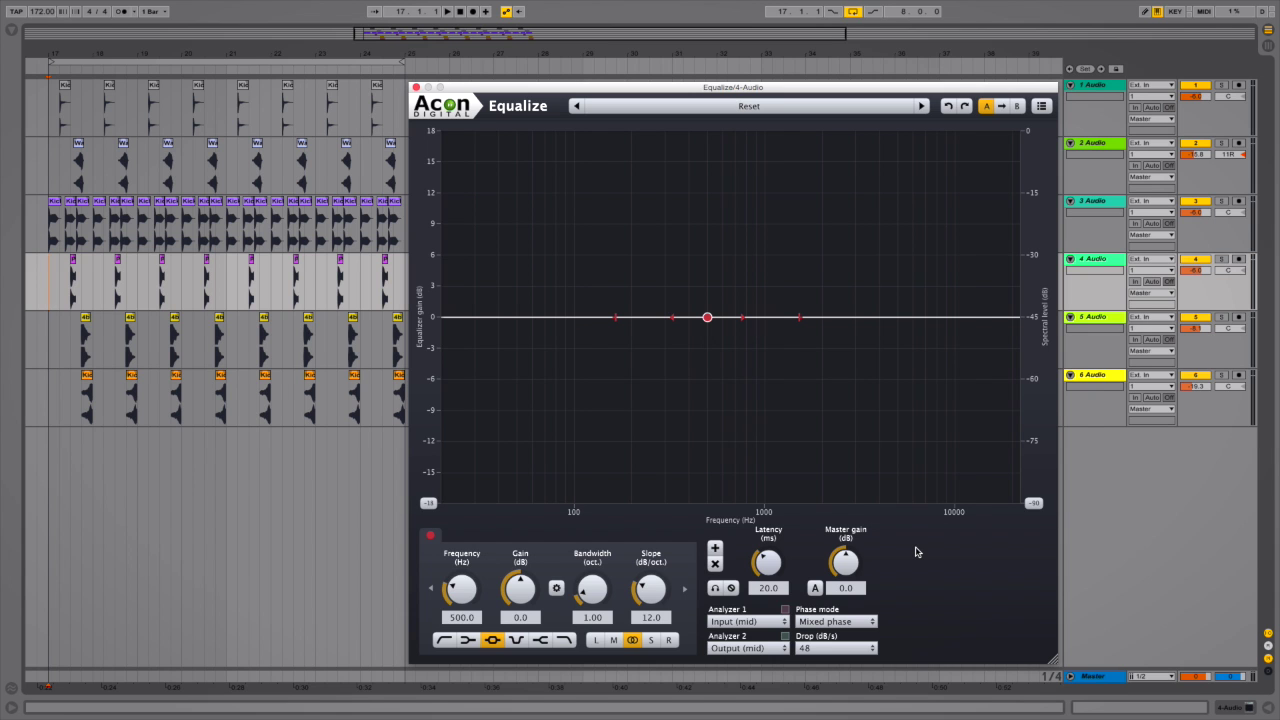
# - Listen to the snare, then solo track 4
pyautogui.press('space')
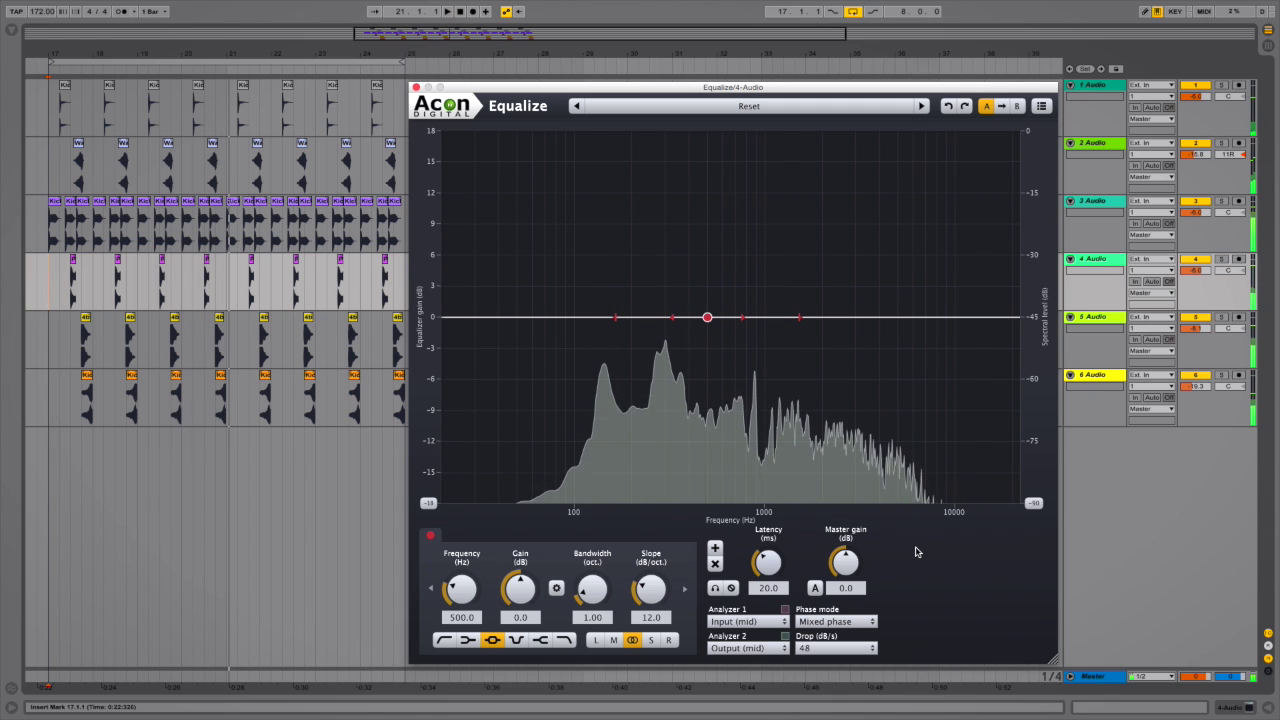
pyautogui.press('space')
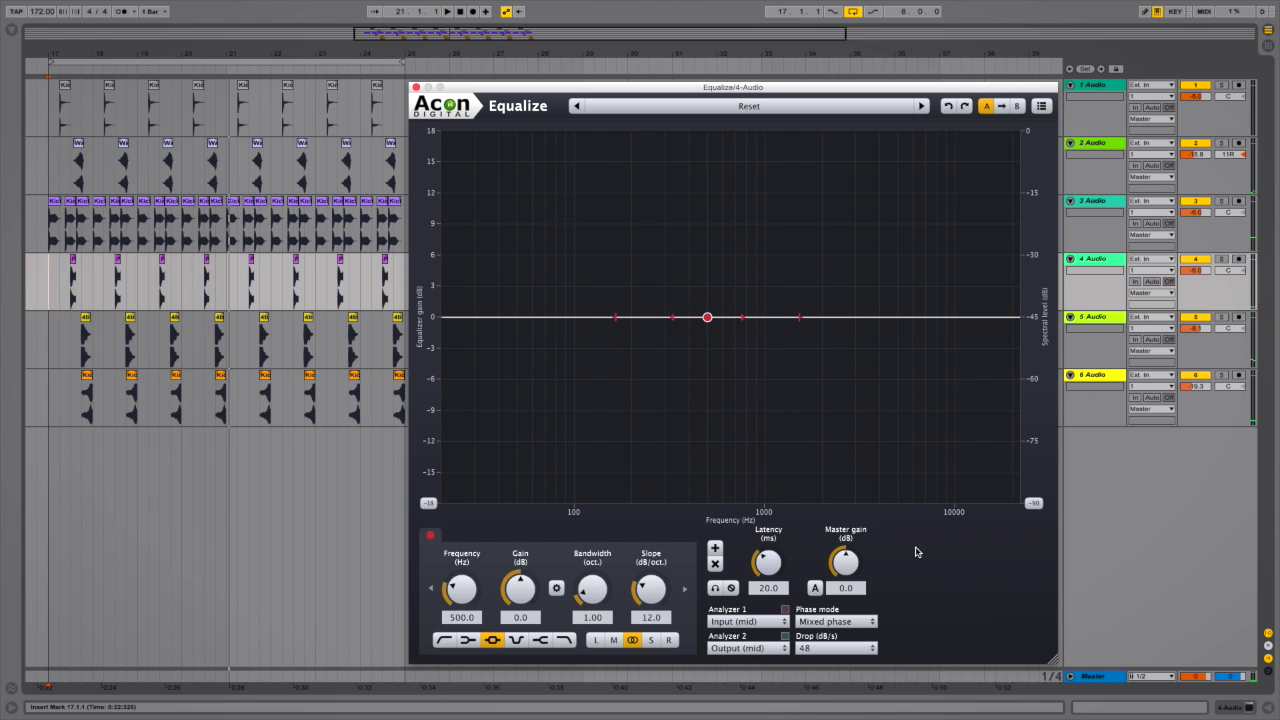
pyautogui.click(1220, 260)
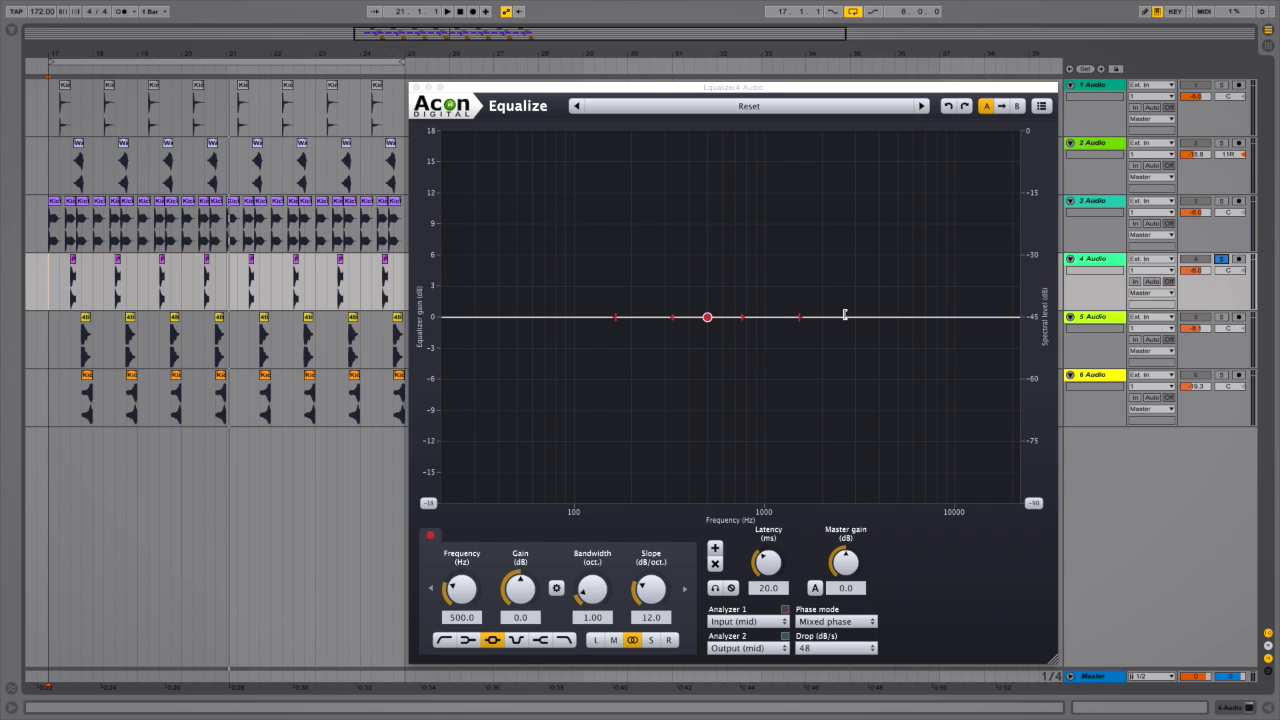
# - Move the first EQ band from 500 Hz down to 87.4 Hz and audition the spectrum
pyautogui.moveTo(707, 318); pyautogui.dragTo(563, 320)
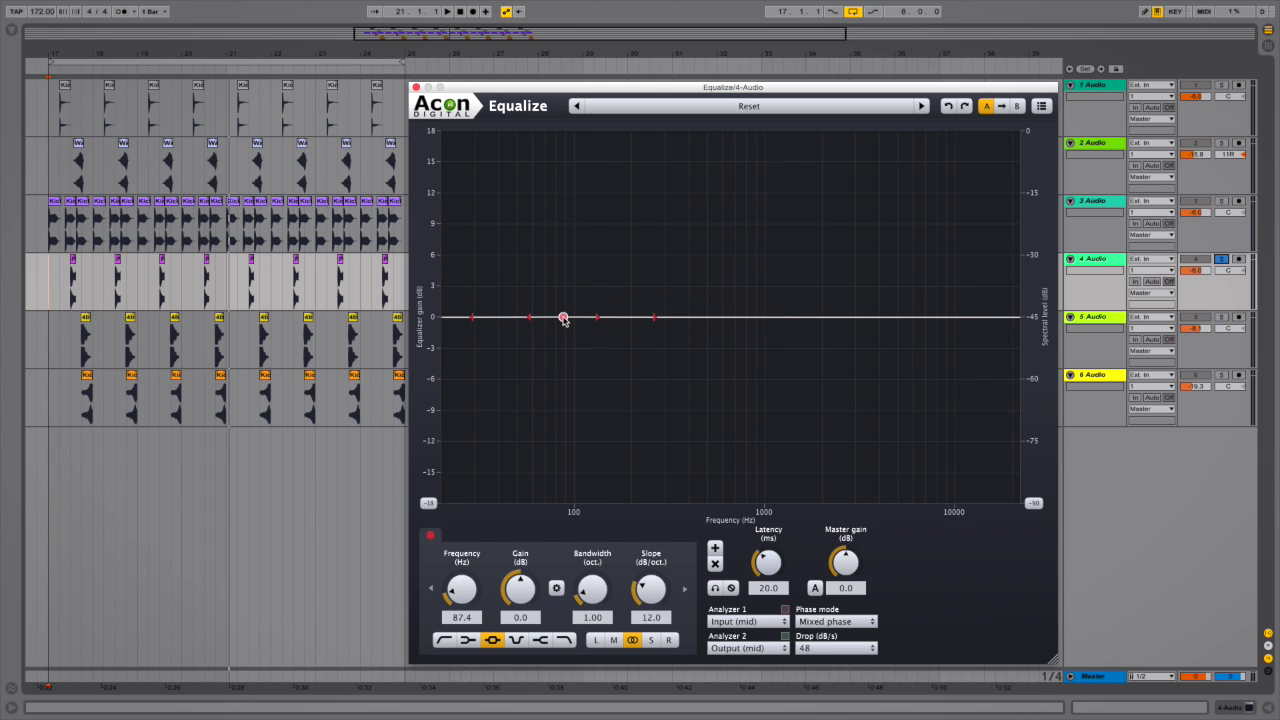
pyautogui.press('space')
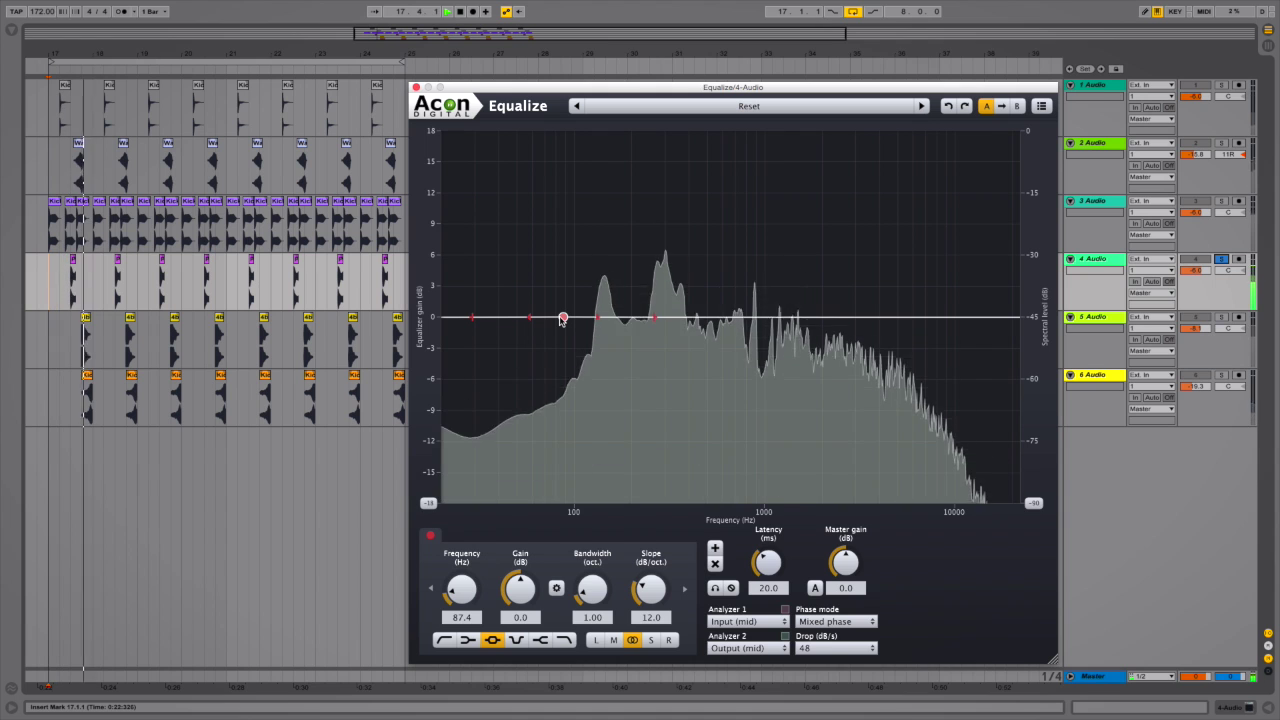
pyautogui.press('space')
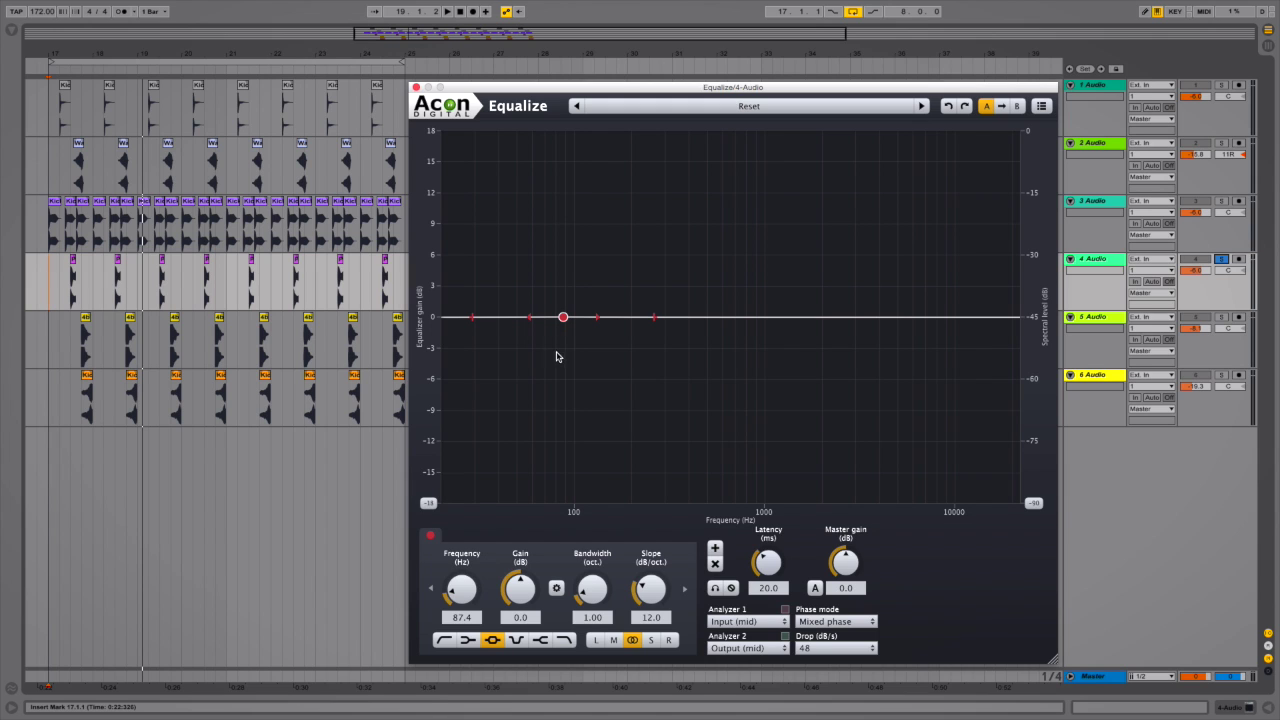
pyautogui.click(445, 644)
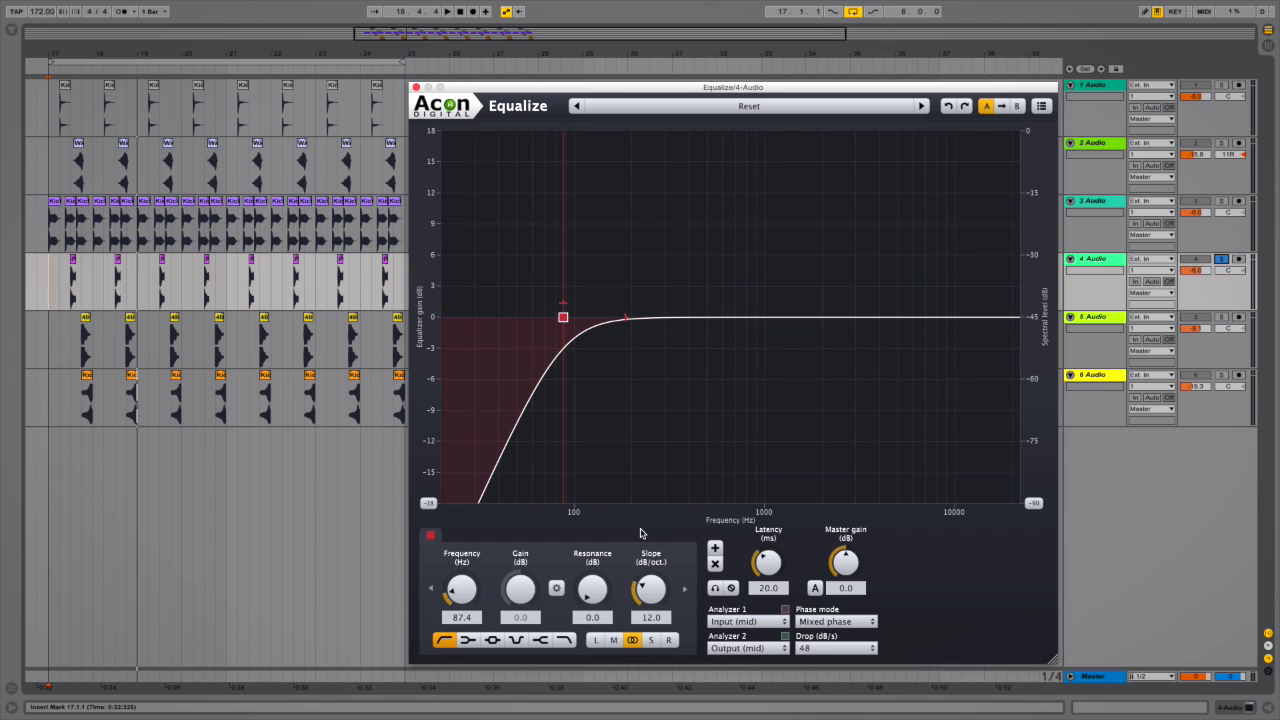
pyautogui.press('space')
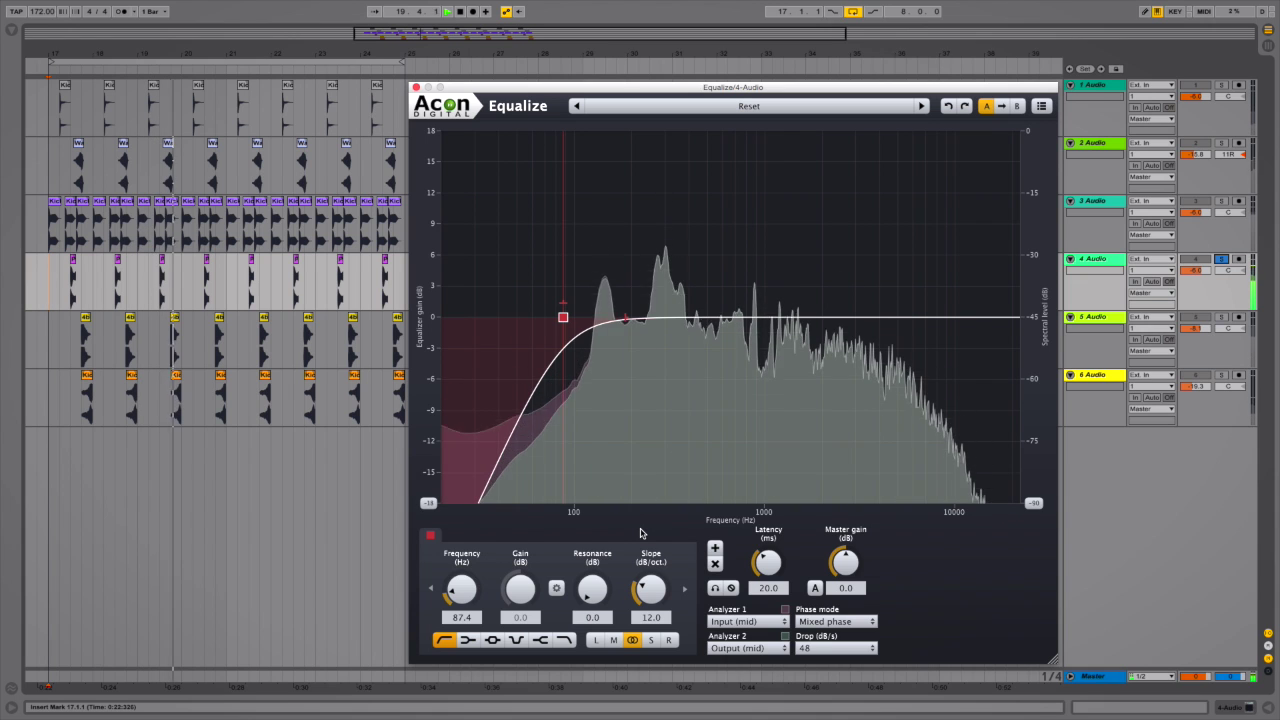
pyautogui.press('space')
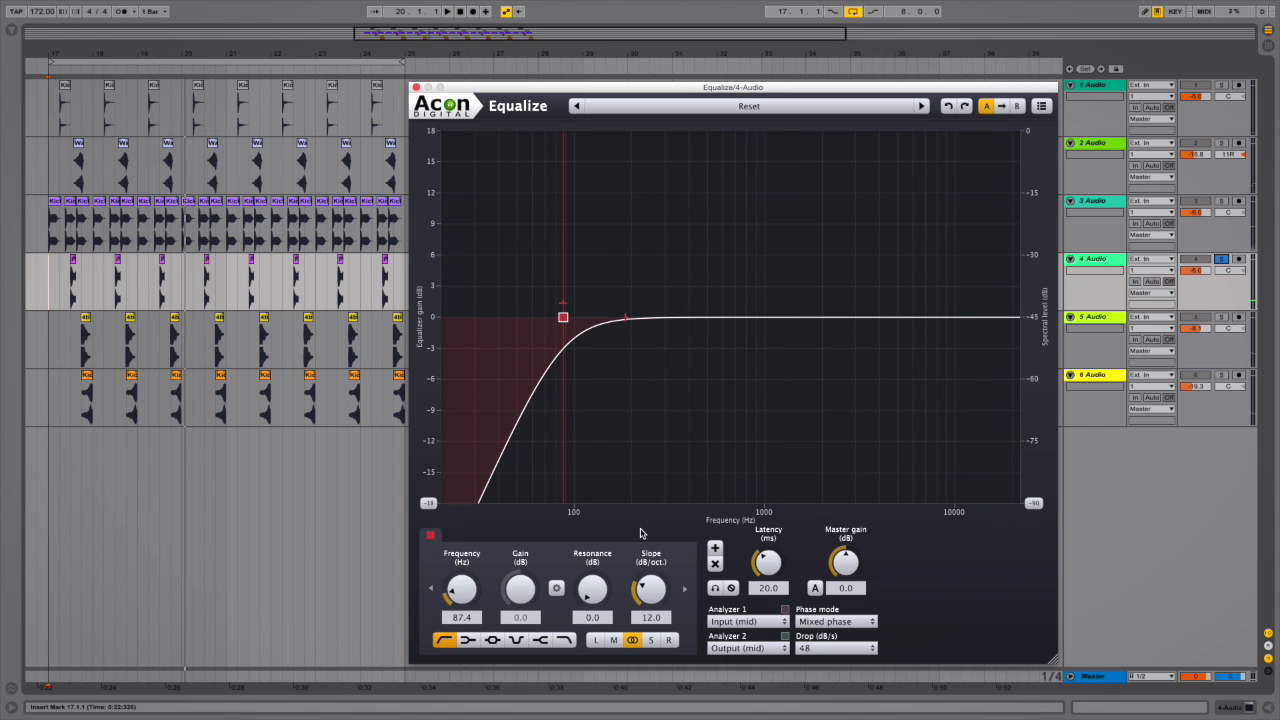
pyautogui.press('space')
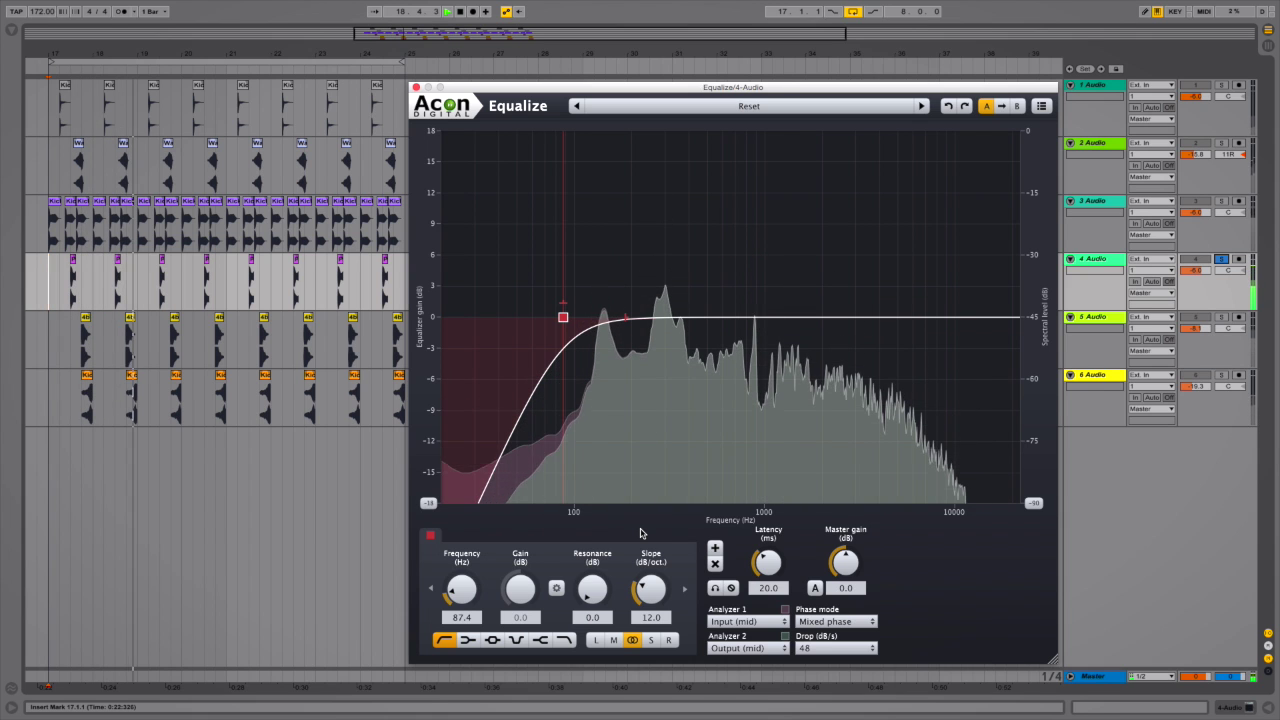
pyautogui.press('space')
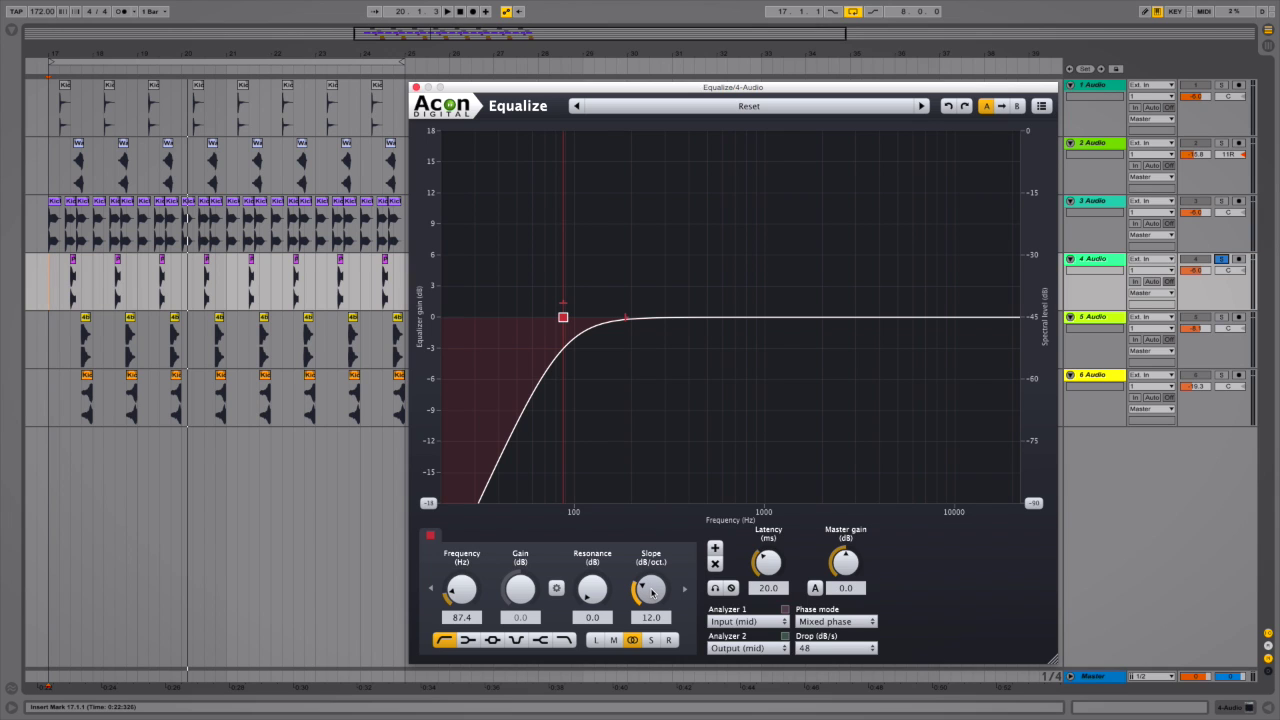
# - Steepen the low cut to 120 dB/oct and shift its cutoff to 97.1 Hz while listening
pyautogui.moveTo(651, 592); pyautogui.dragTo(574, 446)
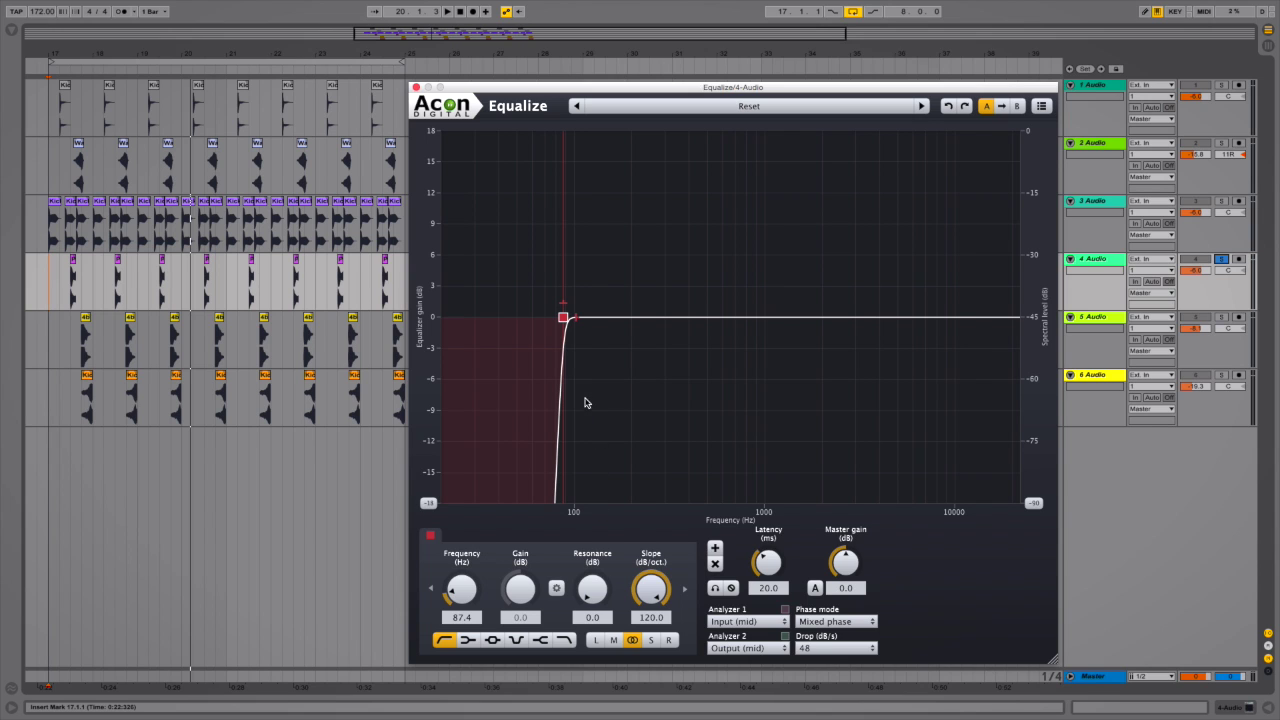
pyautogui.moveTo(565, 320)
pyautogui.mouseDown()
pyautogui.moveTo(581, 325)
pyautogui.moveTo(541, 318)
pyautogui.moveTo(572, 318)
pyautogui.mouseUp()
pyautogui.press('space')
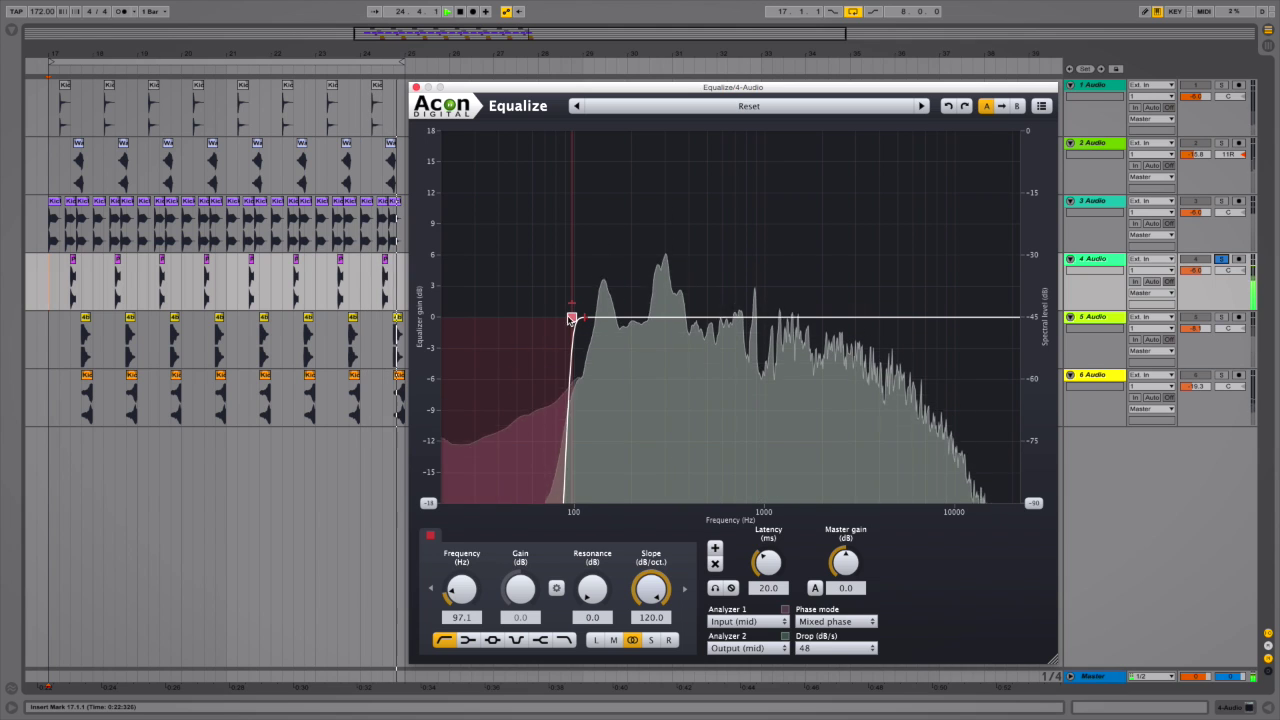
pyautogui.press('space')
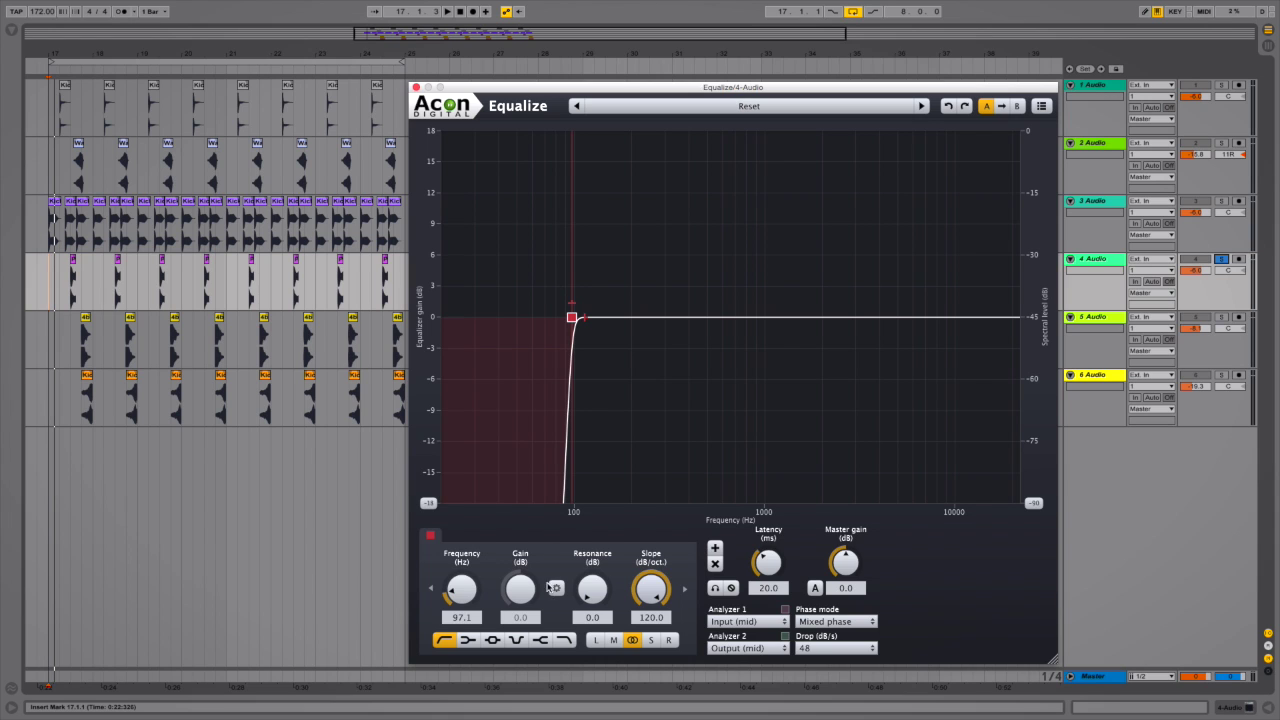
# - Briefly try a high cut, set the cutoff to 103.6 Hz while playing, and restore the low cut
pyautogui.click(564, 641)
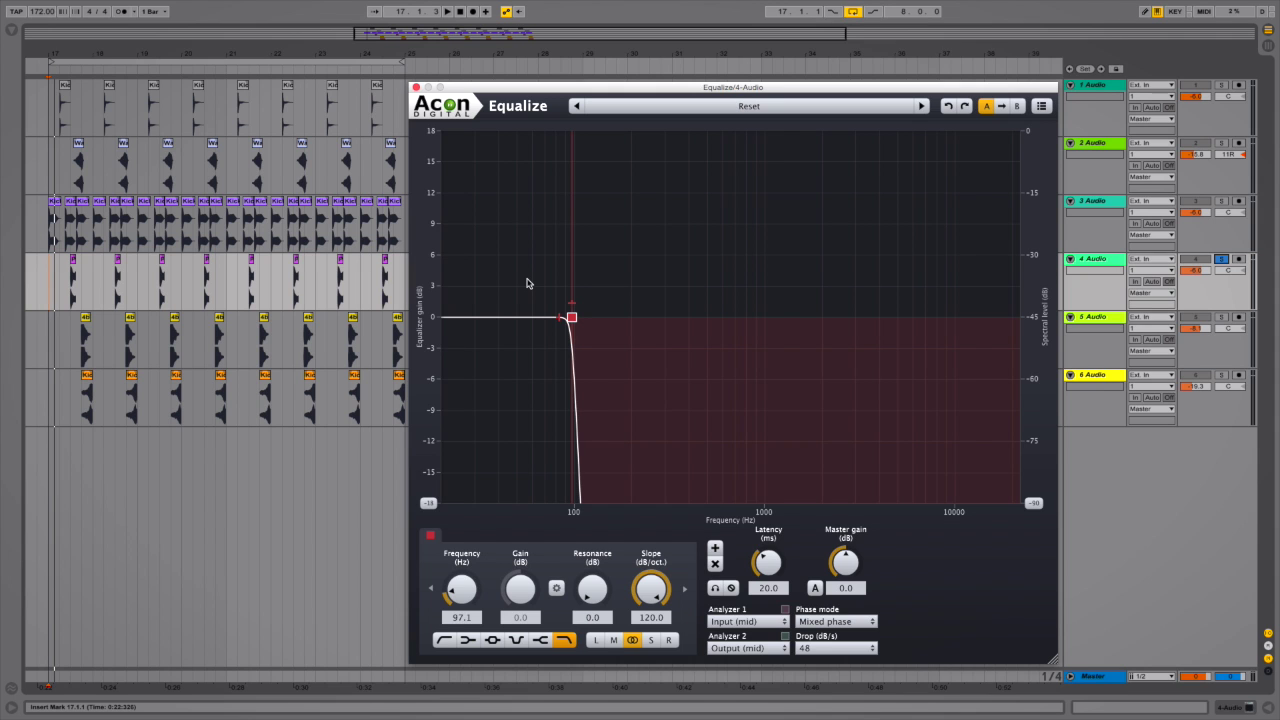
pyautogui.moveTo(527, 283); pyautogui.dragTo(560, 290)
pyautogui.press('space')
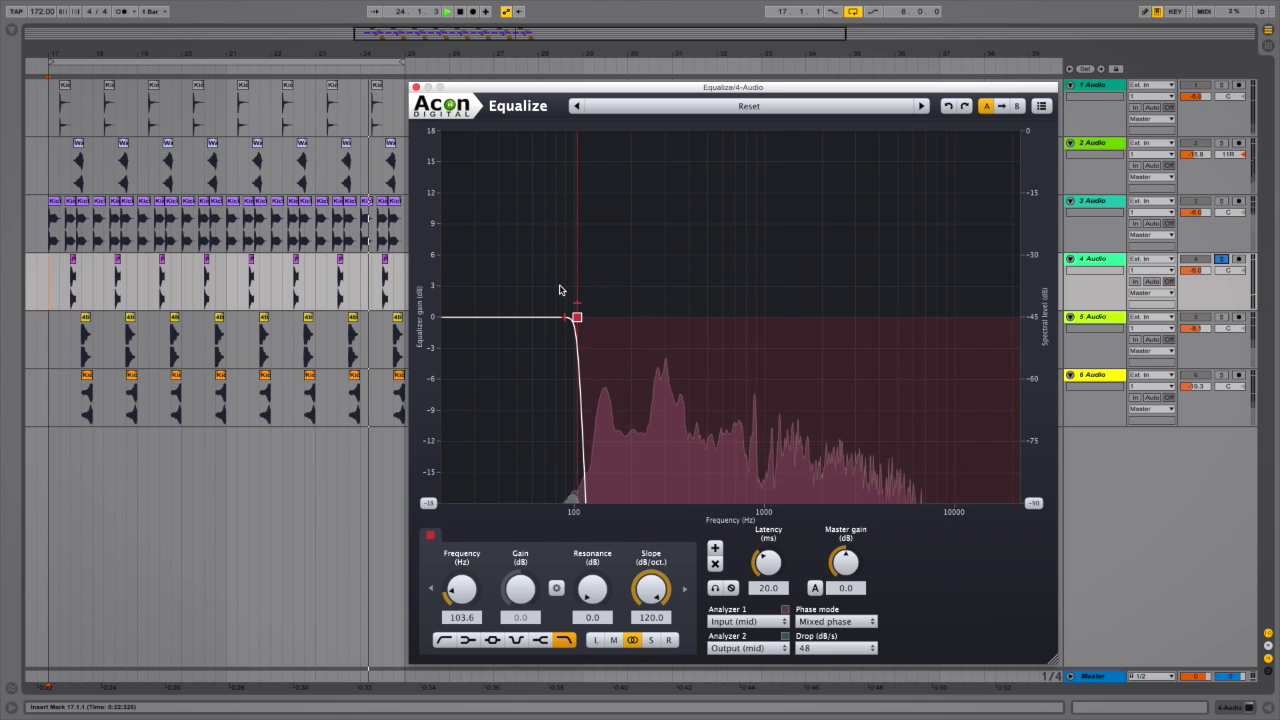
pyautogui.press('space')
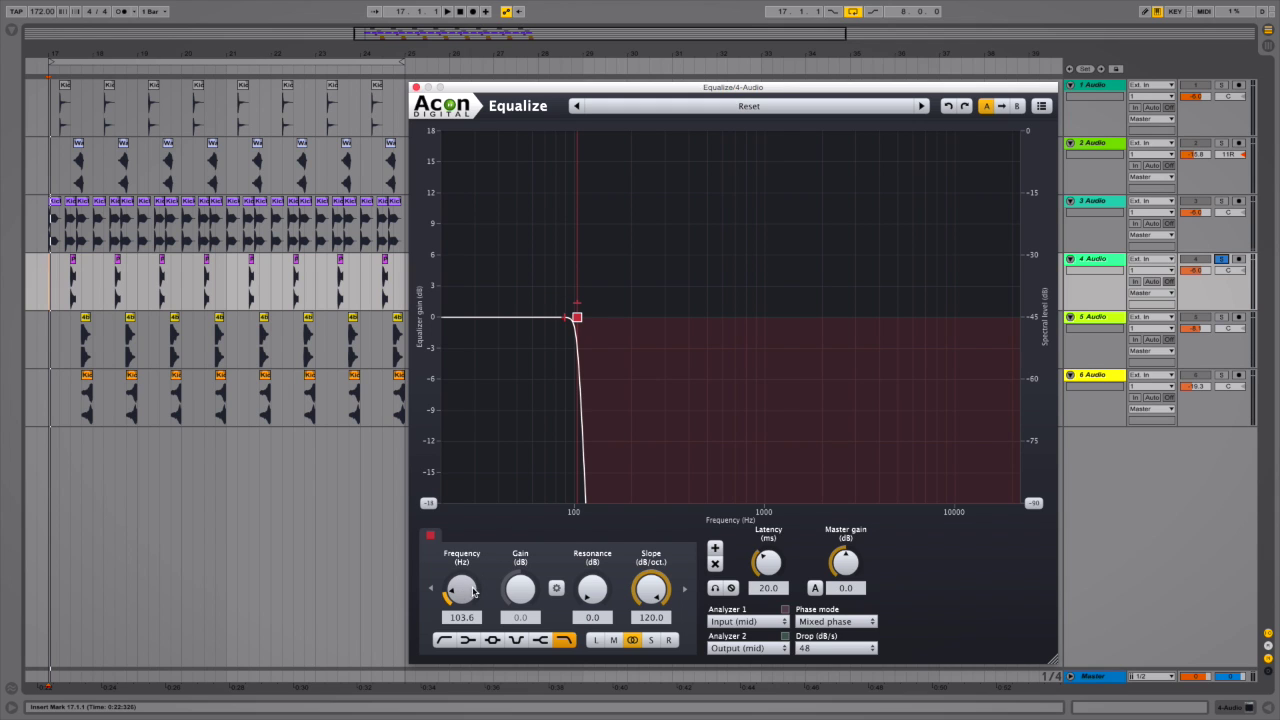
pyautogui.click(444, 641)
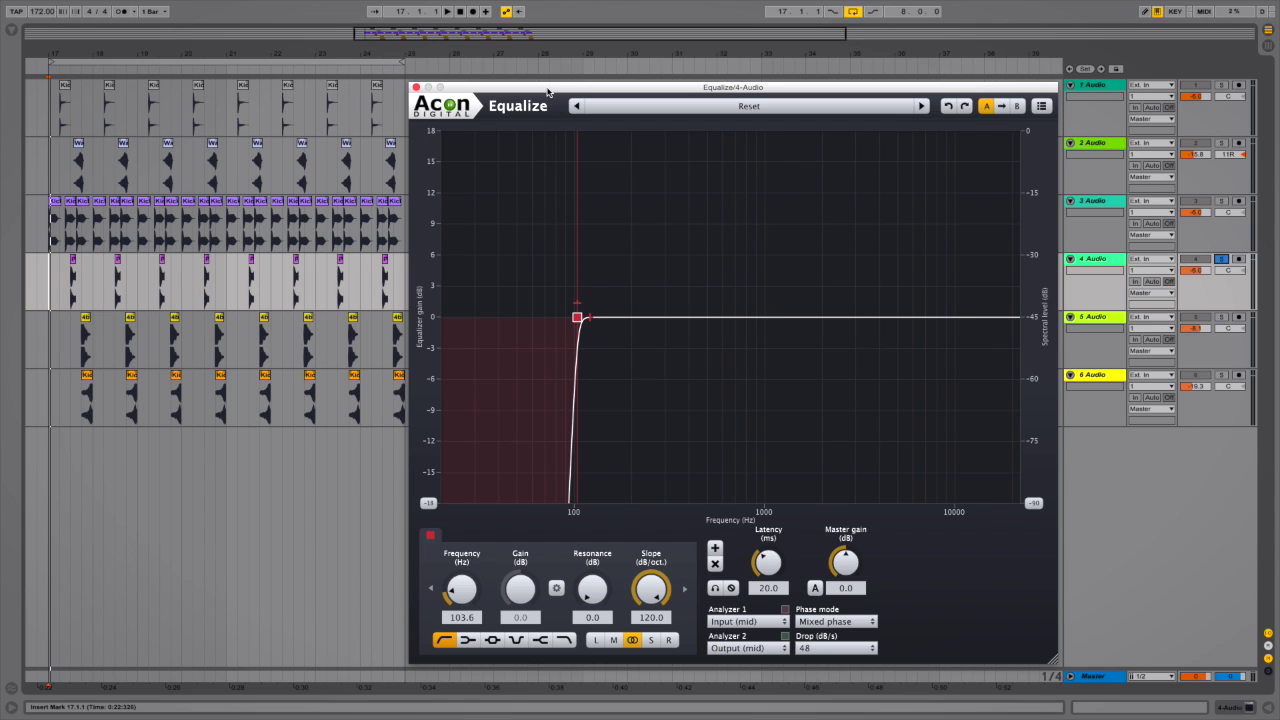
# - Add a narrow bell band boosting 8.6 dB at 1099.1 Hz on the side channel, and play it
pyautogui.doubleClick(791, 243)
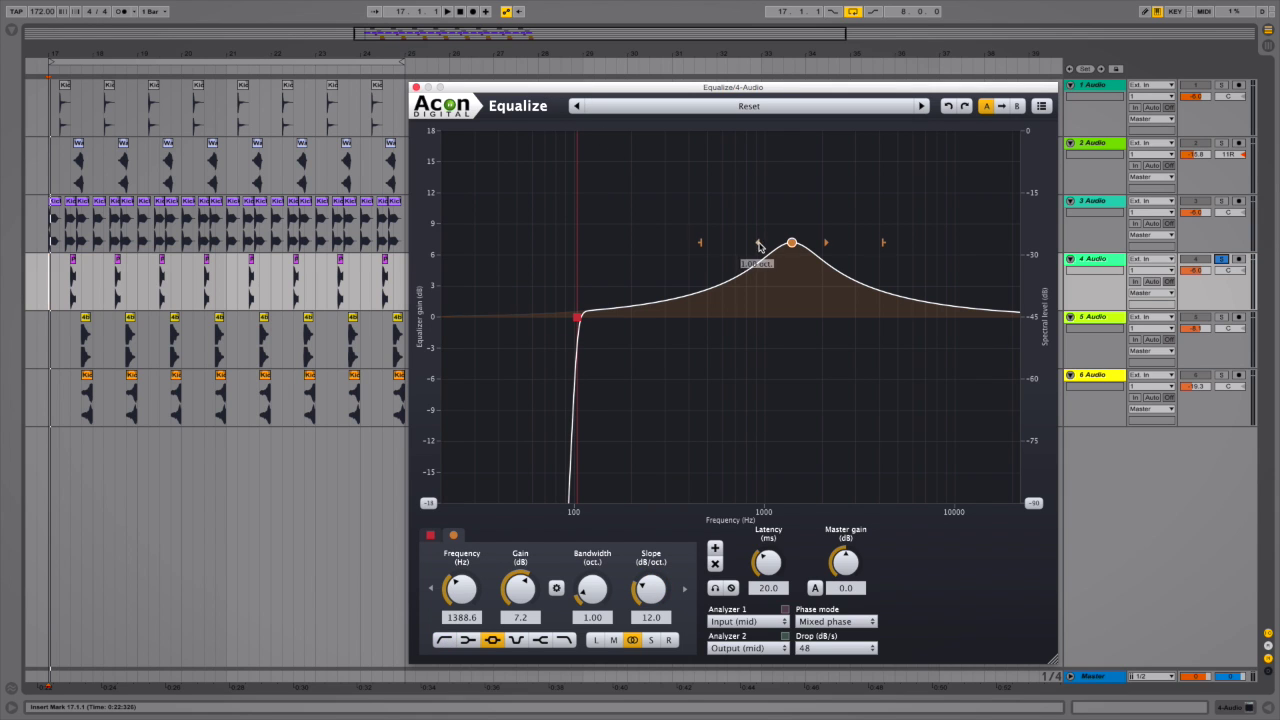
pyautogui.moveTo(760, 247)
pyautogui.mouseDown()
pyautogui.moveTo(786, 248)
pyautogui.moveTo(765, 252)
pyautogui.moveTo(780, 257)
pyautogui.mouseUp()
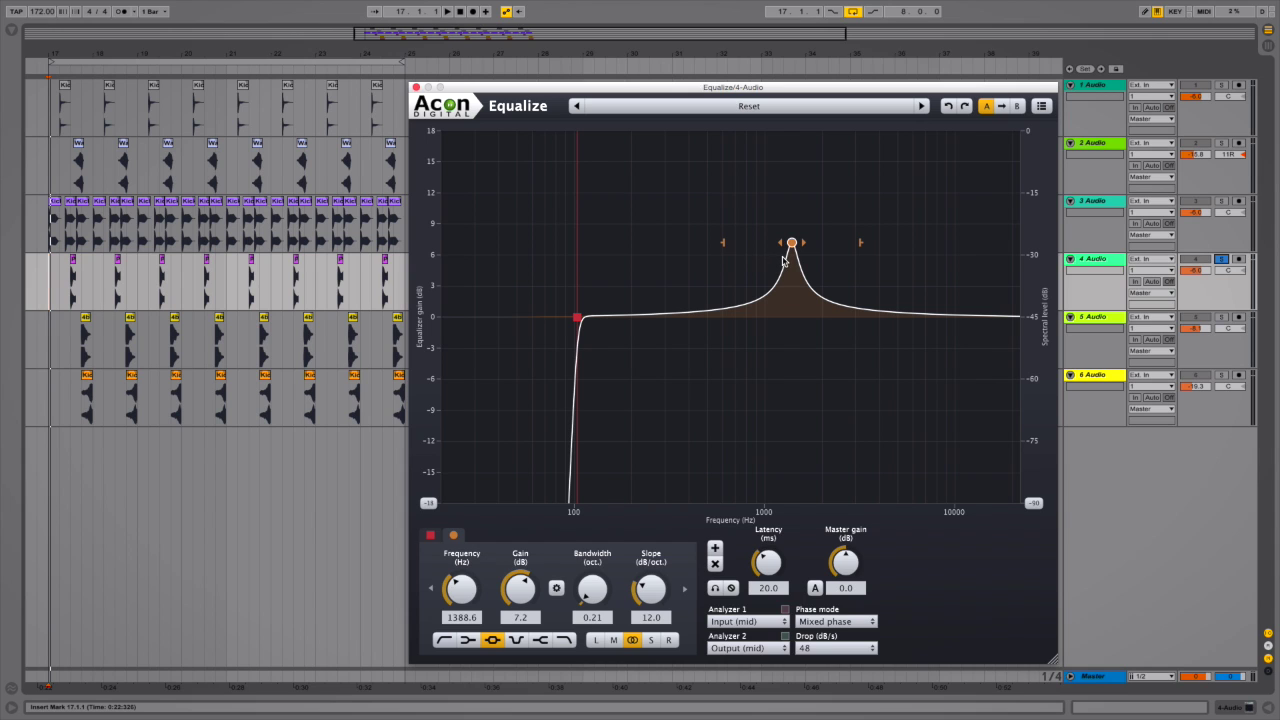
pyautogui.click(648, 641)
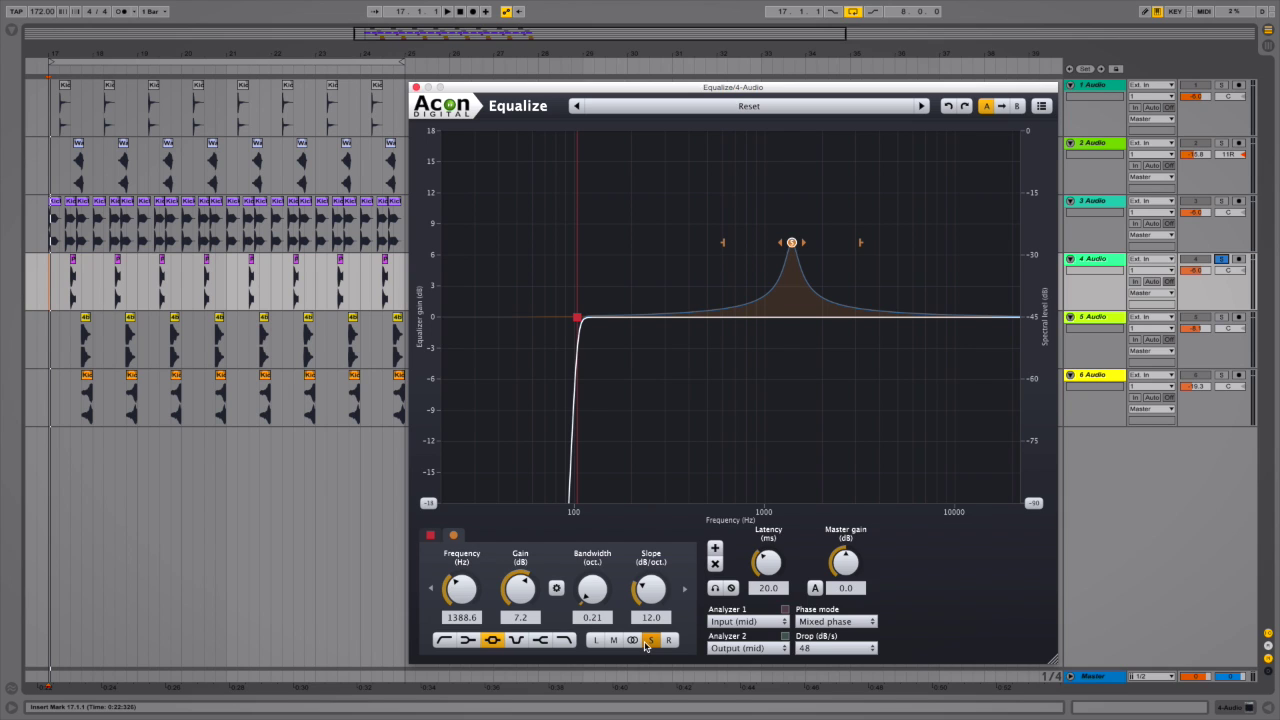
pyautogui.press('space')
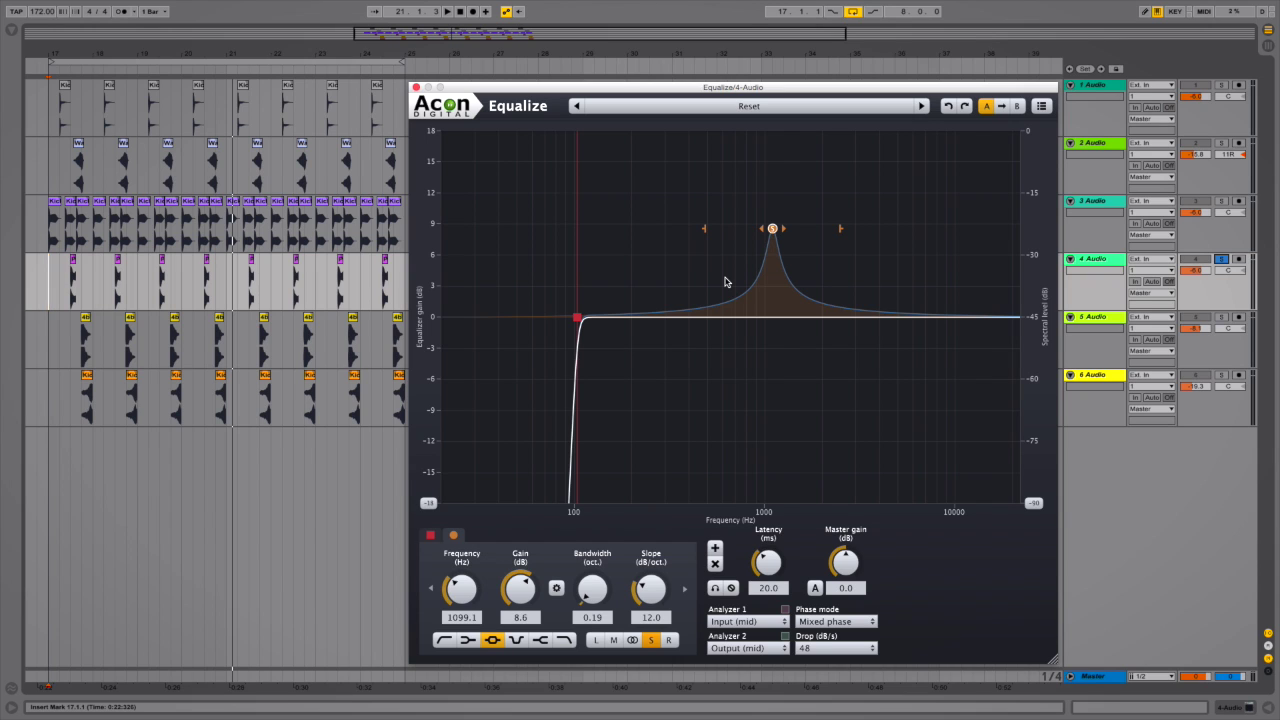
# - Return the boost to stereo and tune it to 650.8 Hz, 8.9 dB gain, 0.07-octave bandwidth
pyautogui.hotkey('ctrl', 'z')
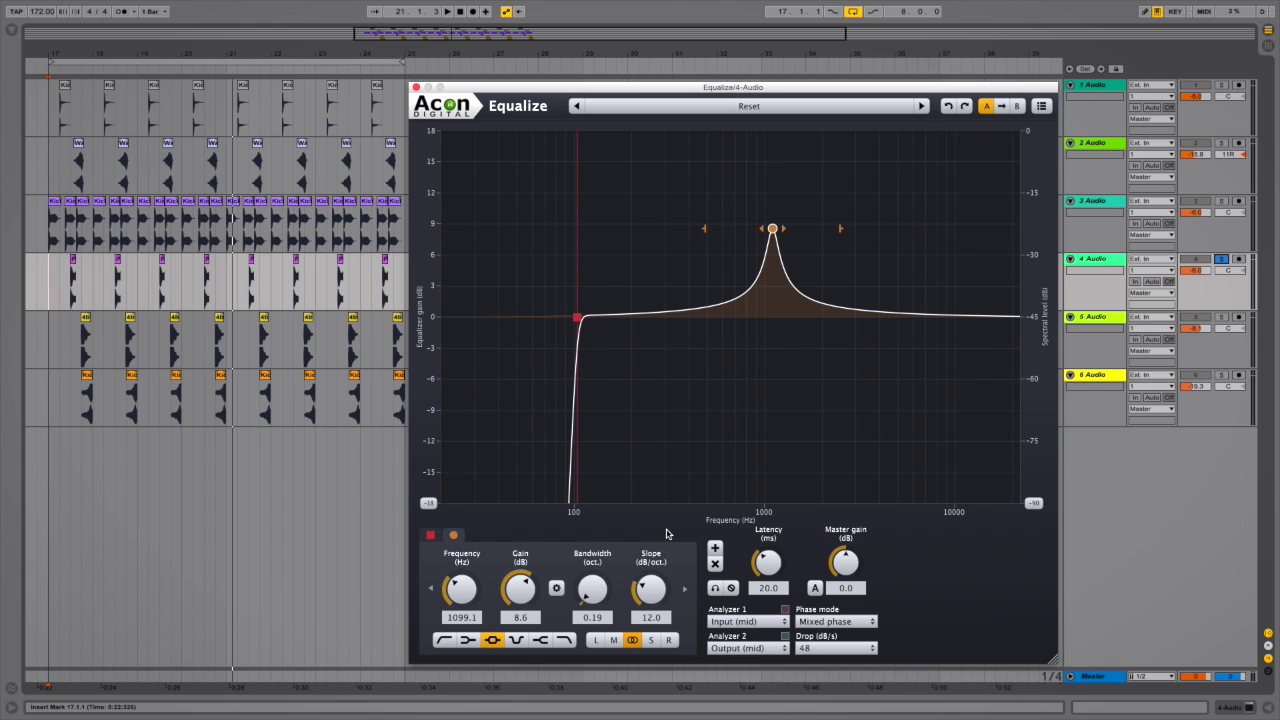
pyautogui.moveTo(772, 230); pyautogui.dragTo(728, 226)
pyautogui.scroll(-8, 727, 228)
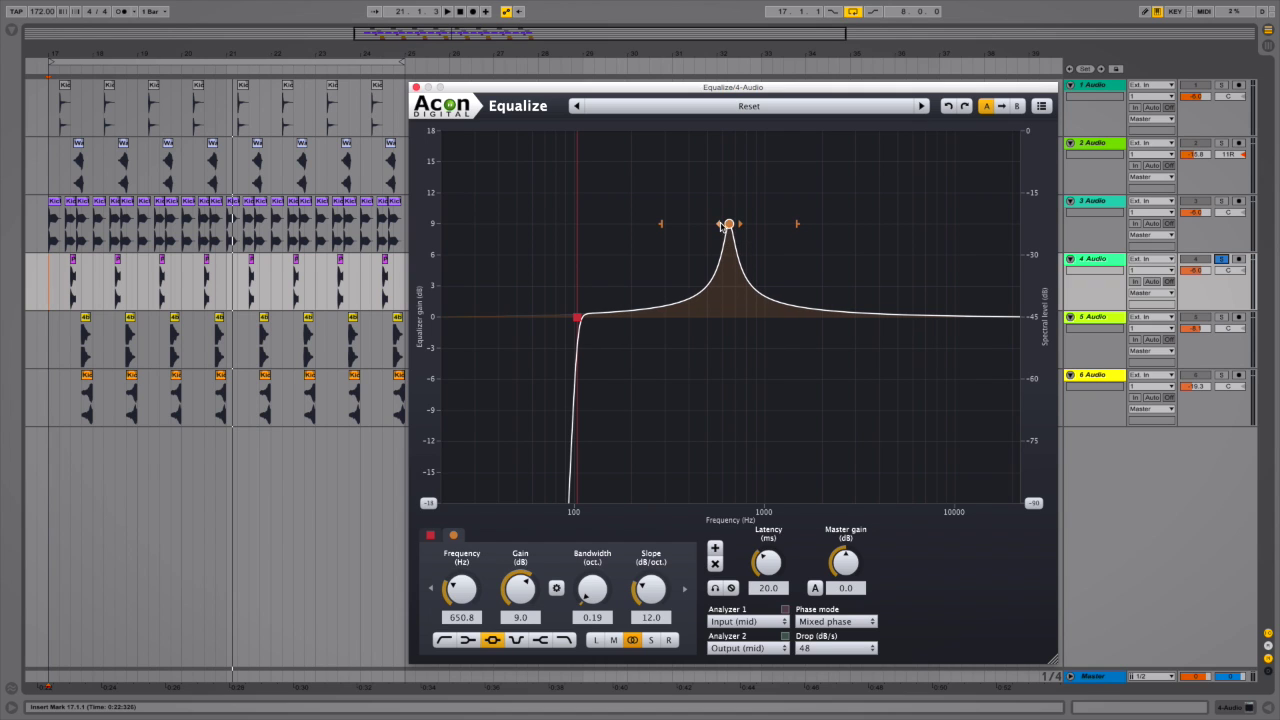
pyautogui.scroll(3, 727, 228)
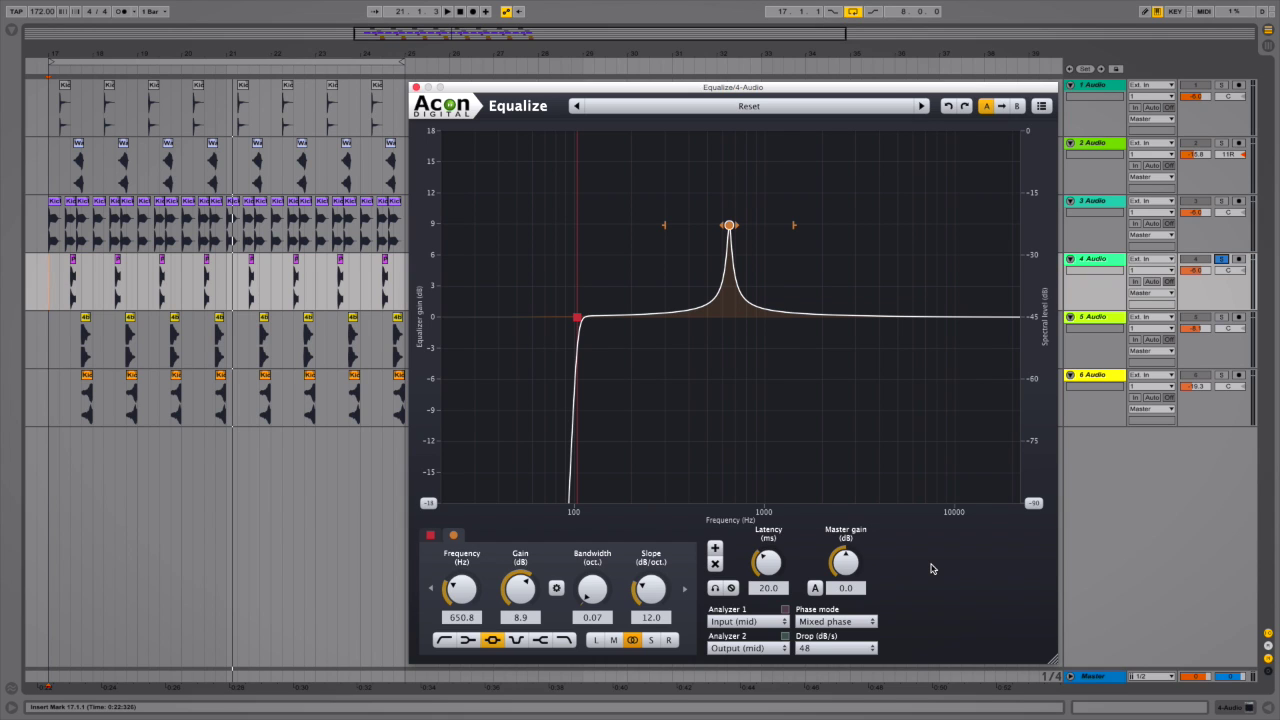
pyautogui.click(860, 622)
pyautogui.moveTo(766, 565)
pyautogui.mouseDown()
pyautogui.moveTo(763, 588)
pyautogui.moveTo(774, 522)
pyautogui.moveTo(757, 568)
pyautogui.mouseUp()
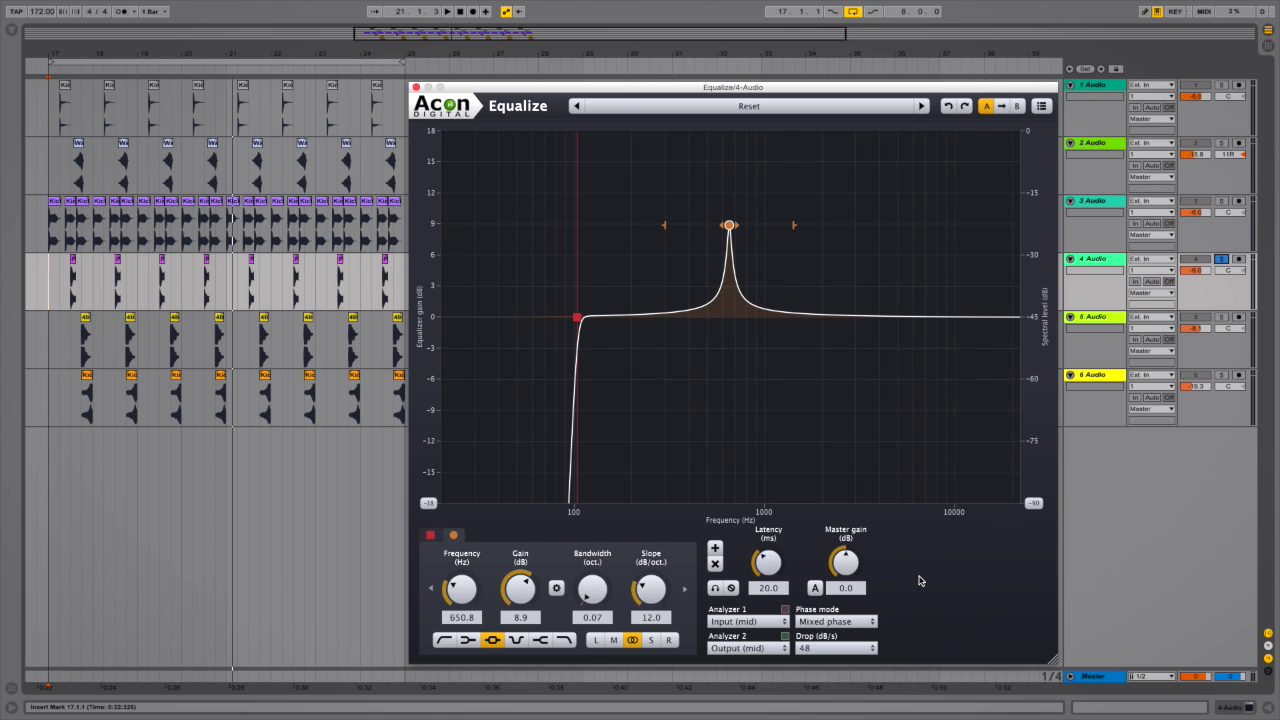